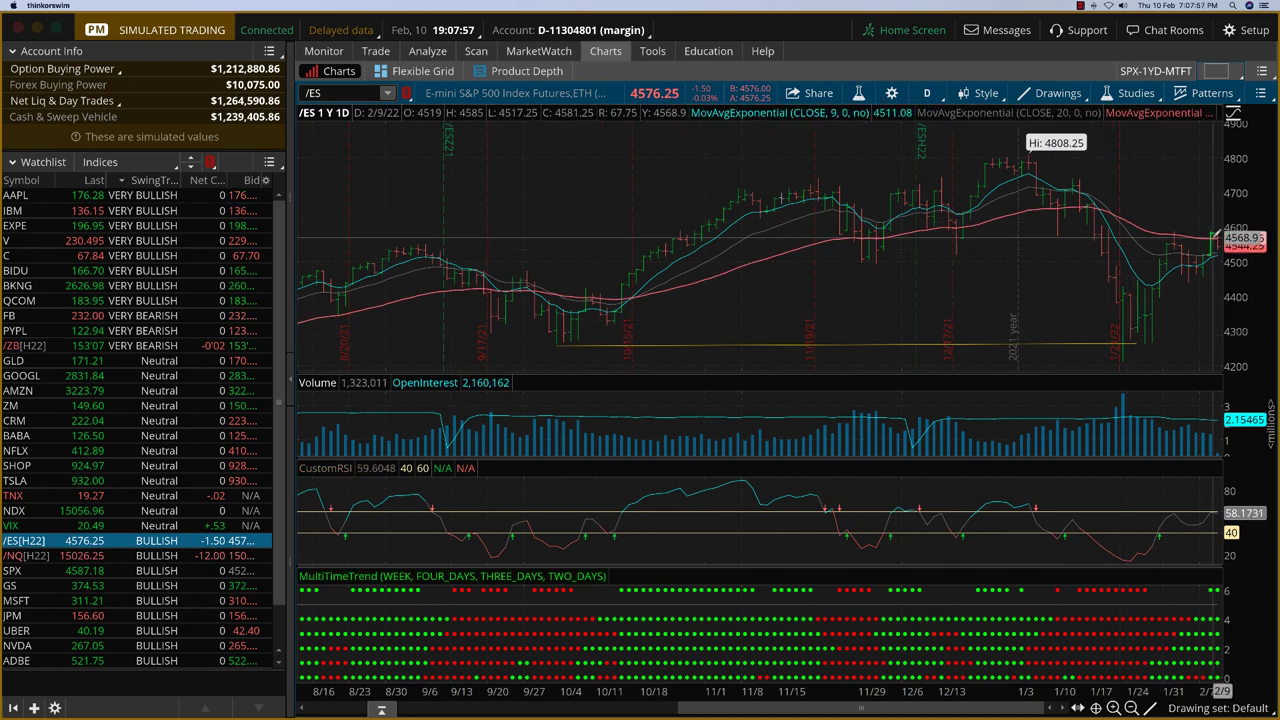
# Bring up Monitor's Activity and Positions view with the open option positions
pyautogui.click(323, 51)
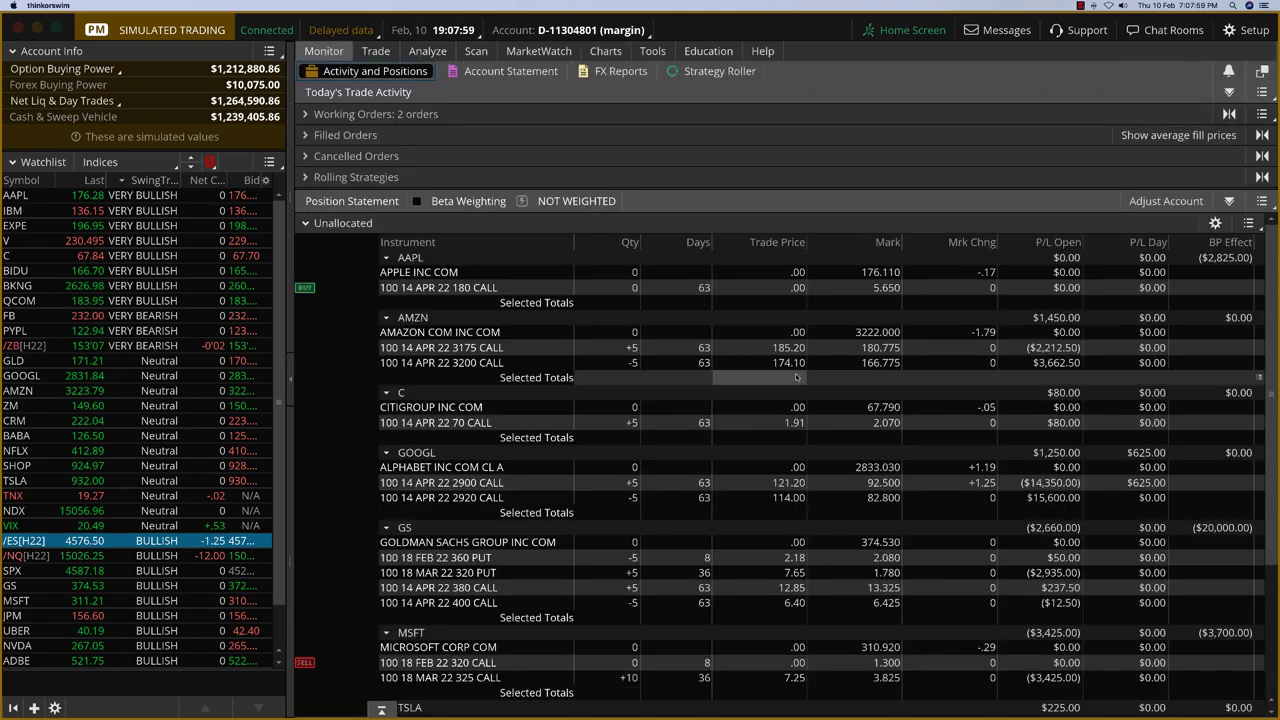
pyautogui.scroll(-5, 797, 377)
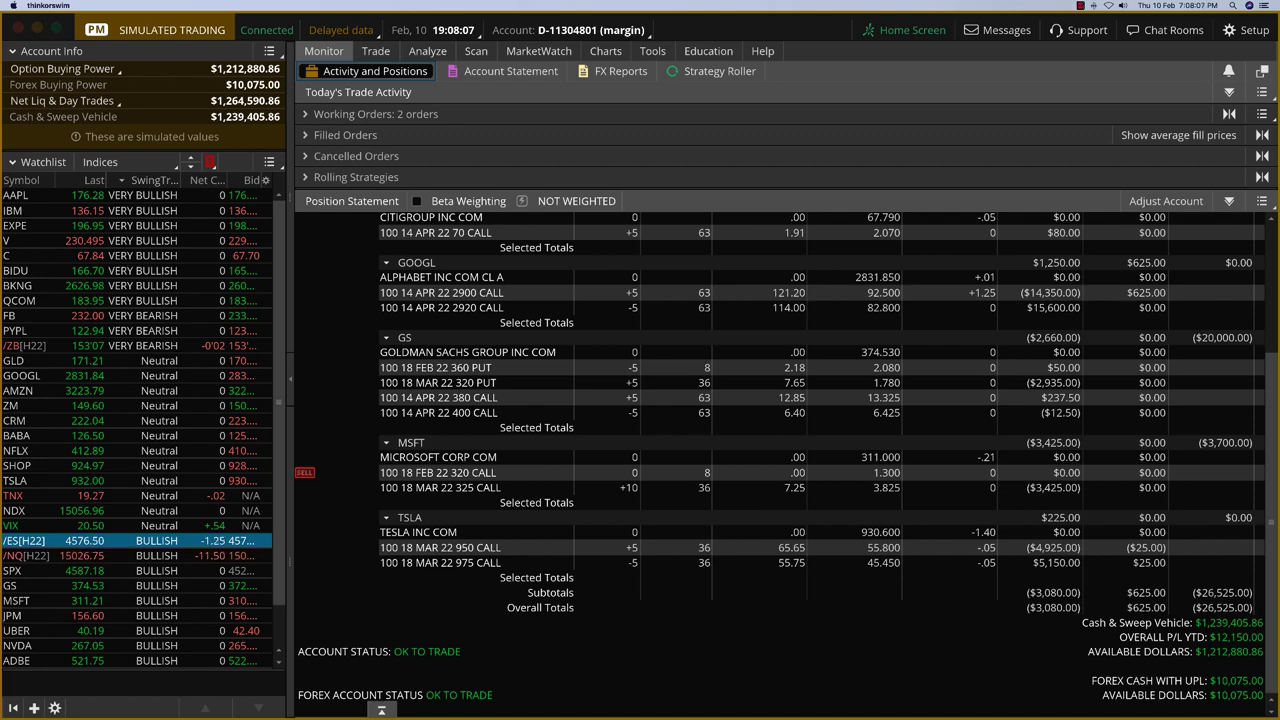
pyautogui.press('super+Tab')
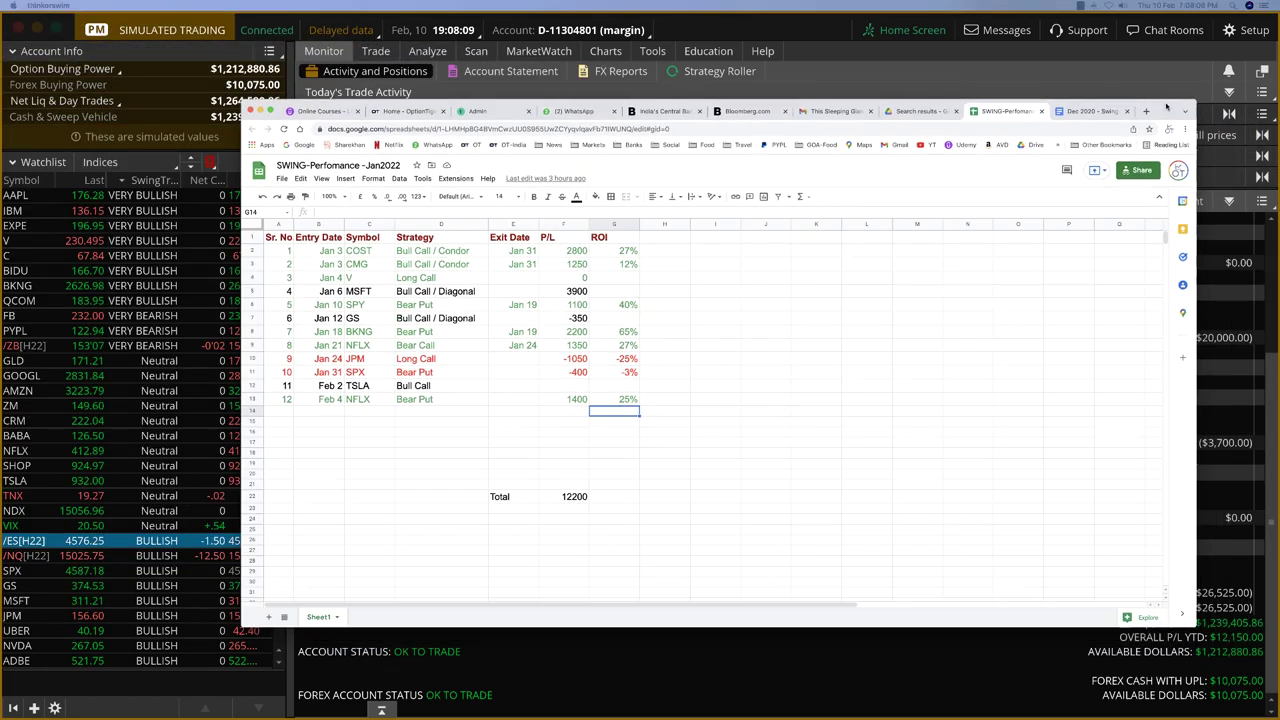
pyautogui.click(1075, 73)
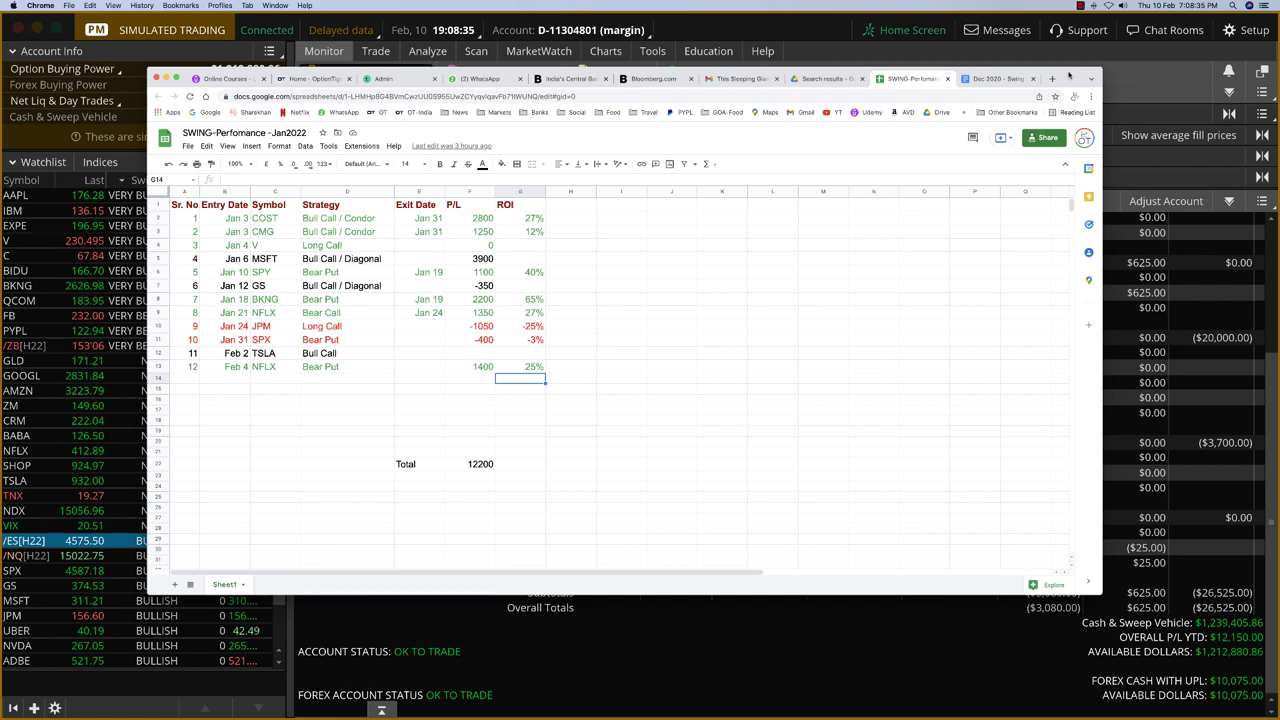
pyautogui.moveTo(1068, 76); pyautogui.dragTo(2, 107)
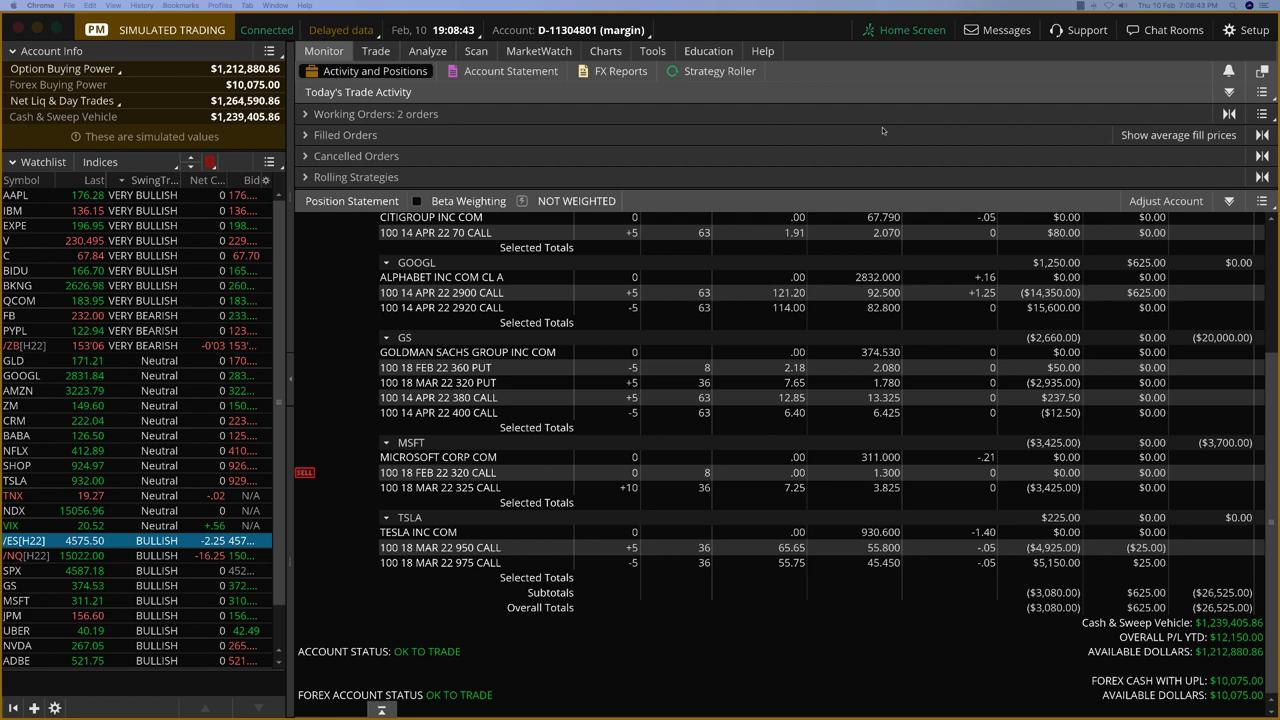
pyautogui.scroll(5, 782, 331)
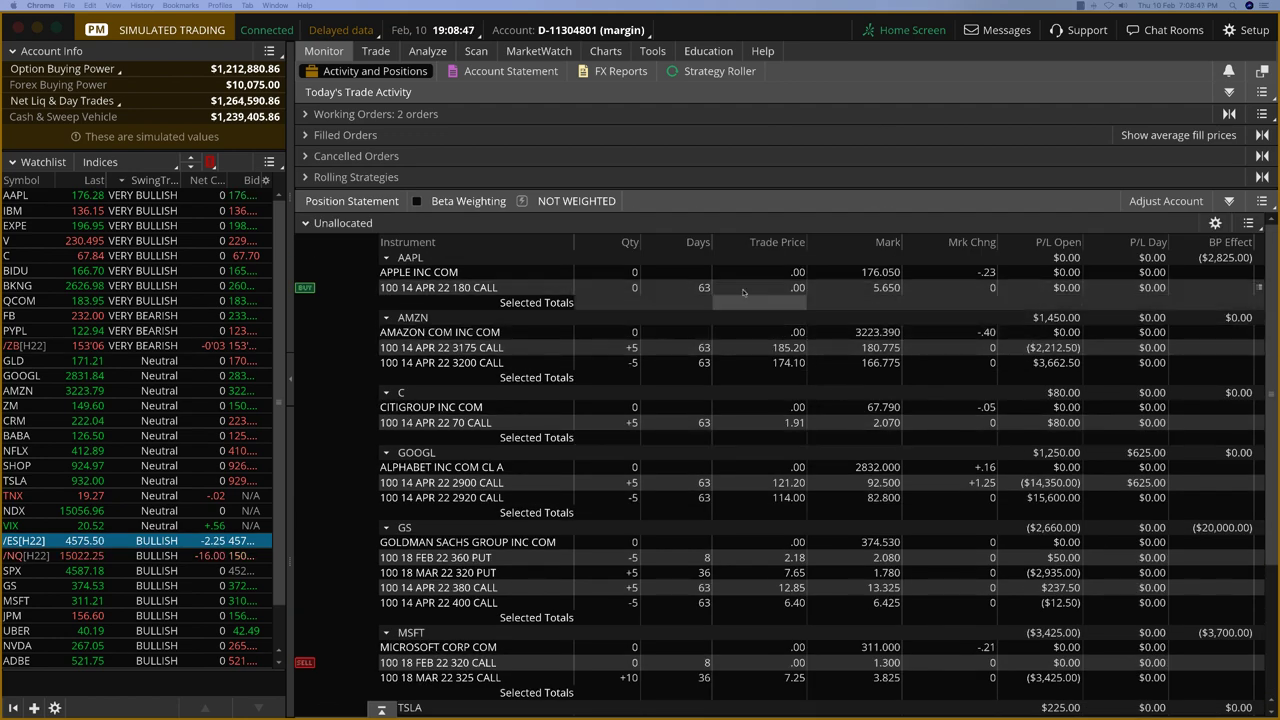
pyautogui.scroll(-1, 1186, 494)
pyautogui.scroll(-5, 1186, 494)
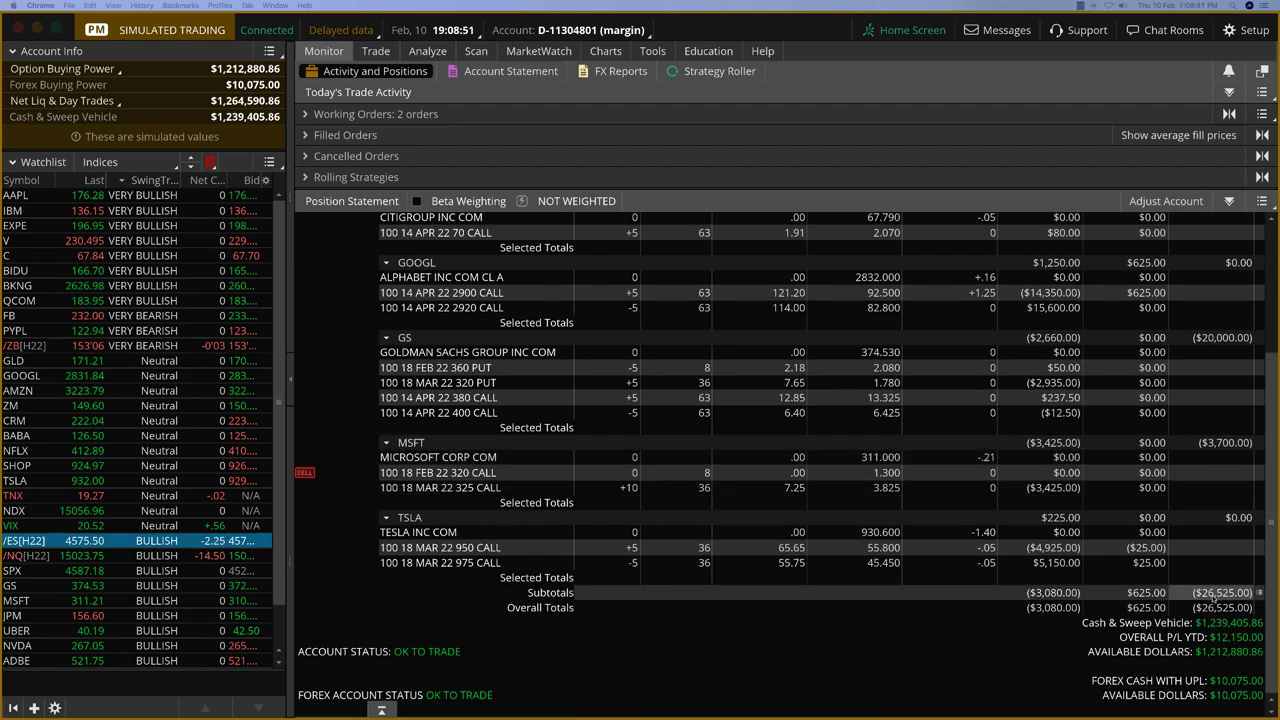
pyautogui.scroll(6, 1030, 400)
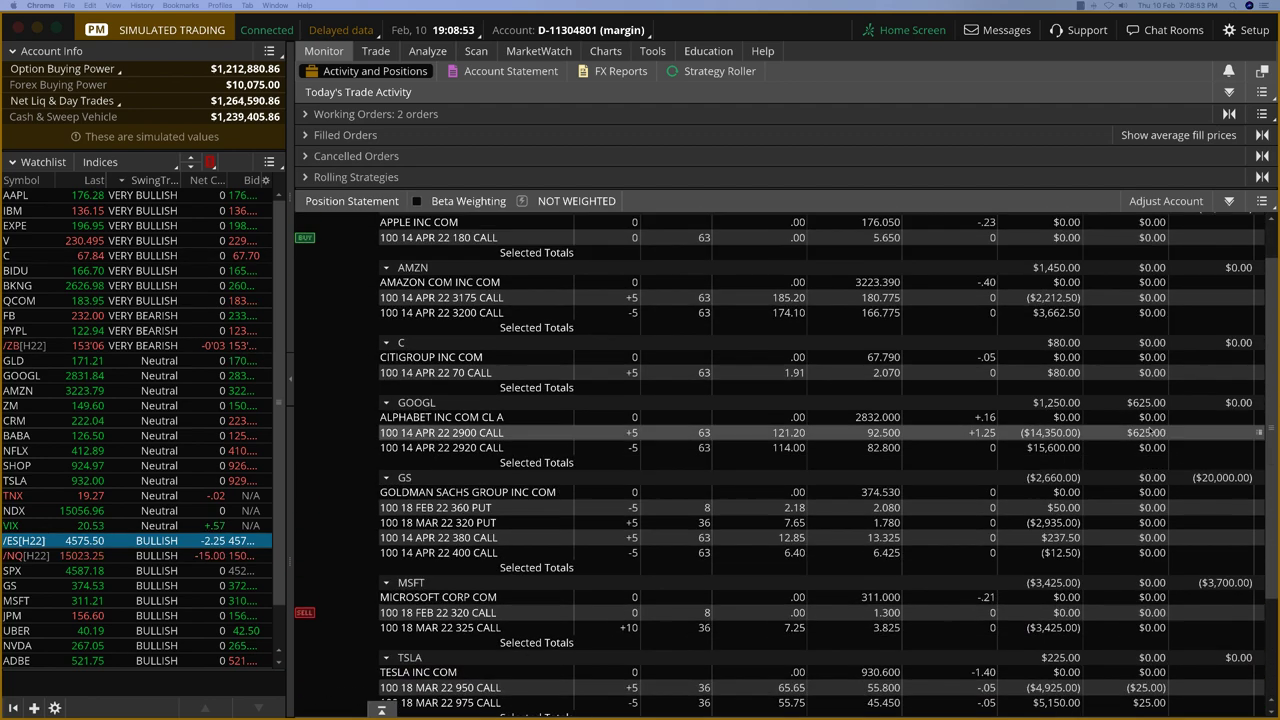